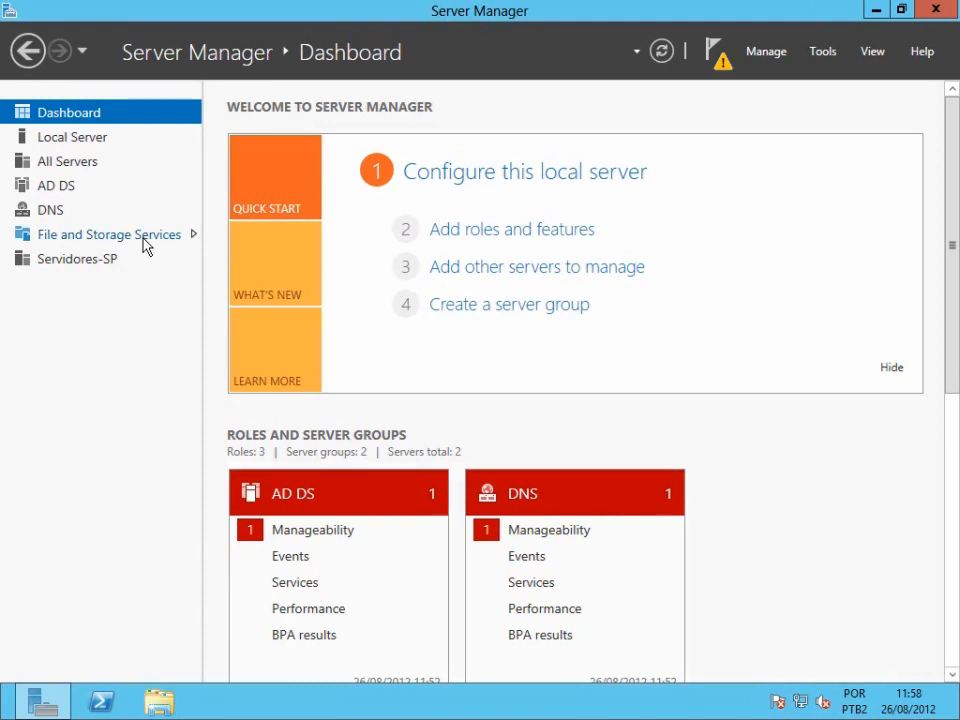
Examine the disks attached to each server under File and Storage Services.
click(144, 240)
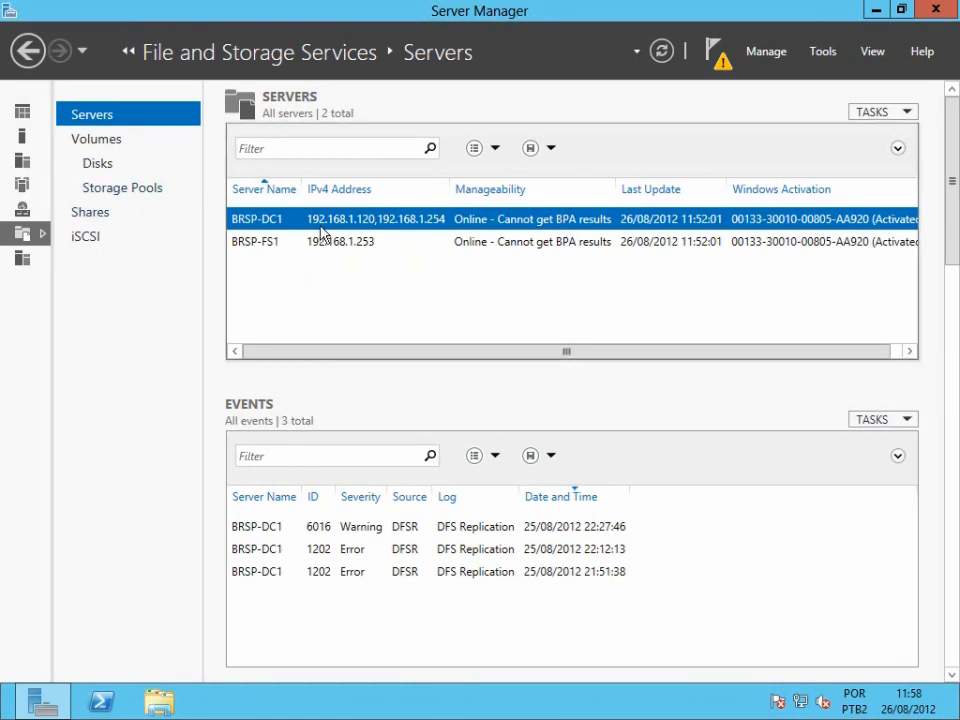
click(93, 168)
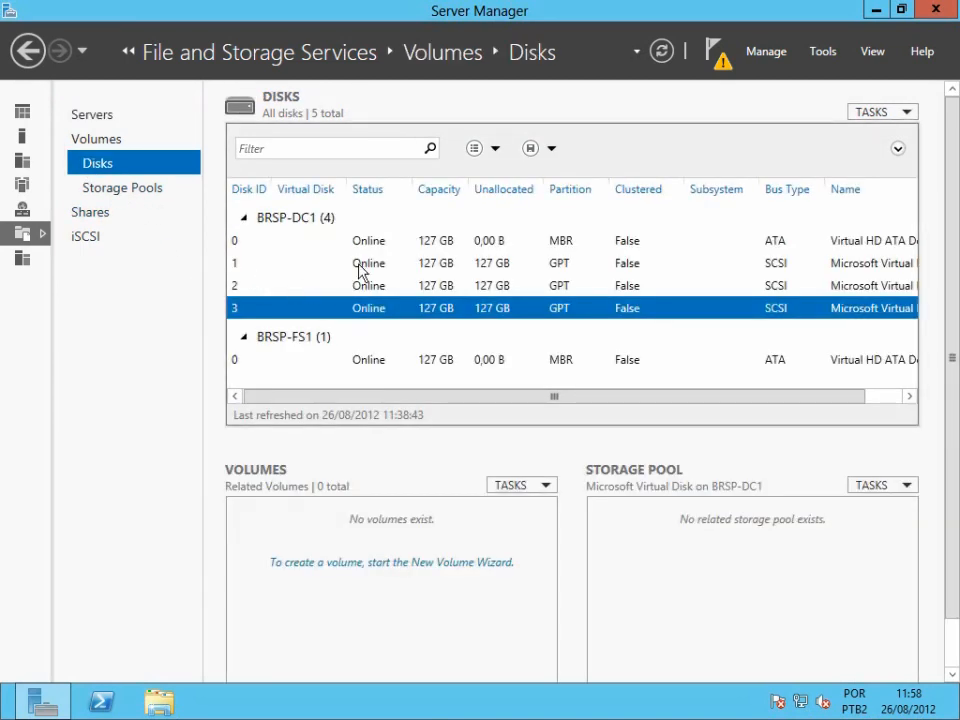
click(358, 266)
click(386, 295)
click(386, 308)
Start a new storage pool named Pool on the BRSP-DC1 primordial Storage Spaces group.
click(105, 196)
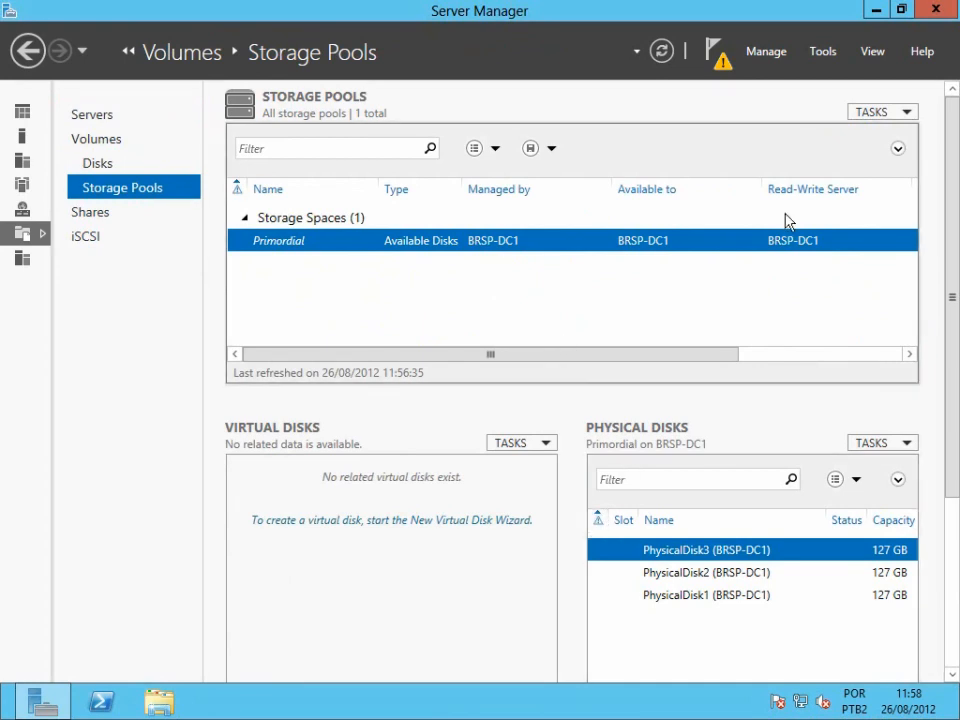
click(898, 114)
click(818, 133)
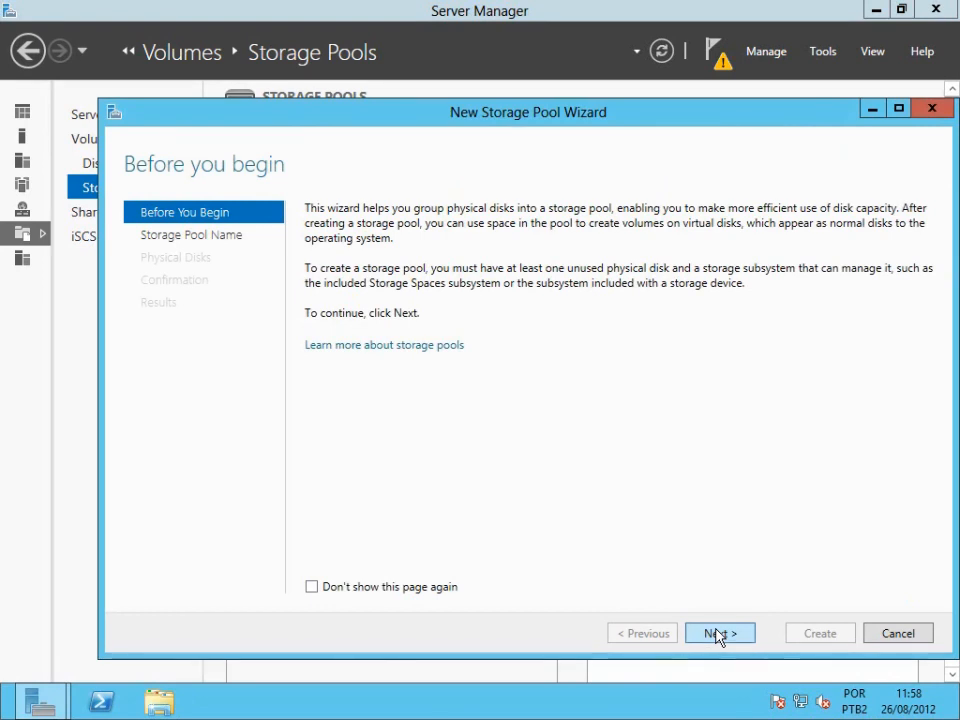
click(718, 634)
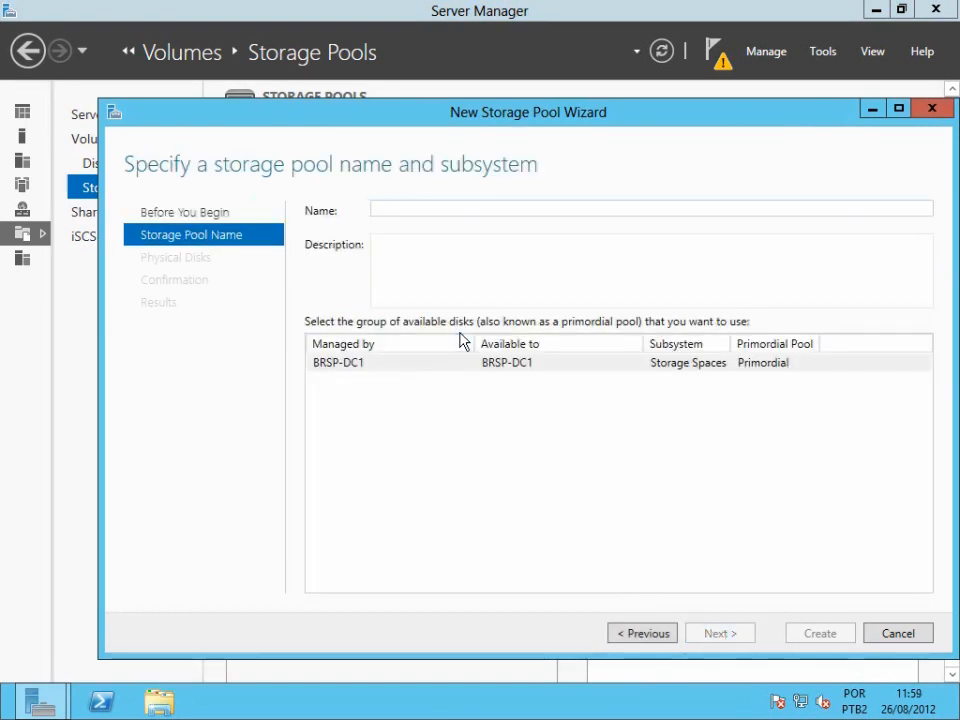
text(Po)
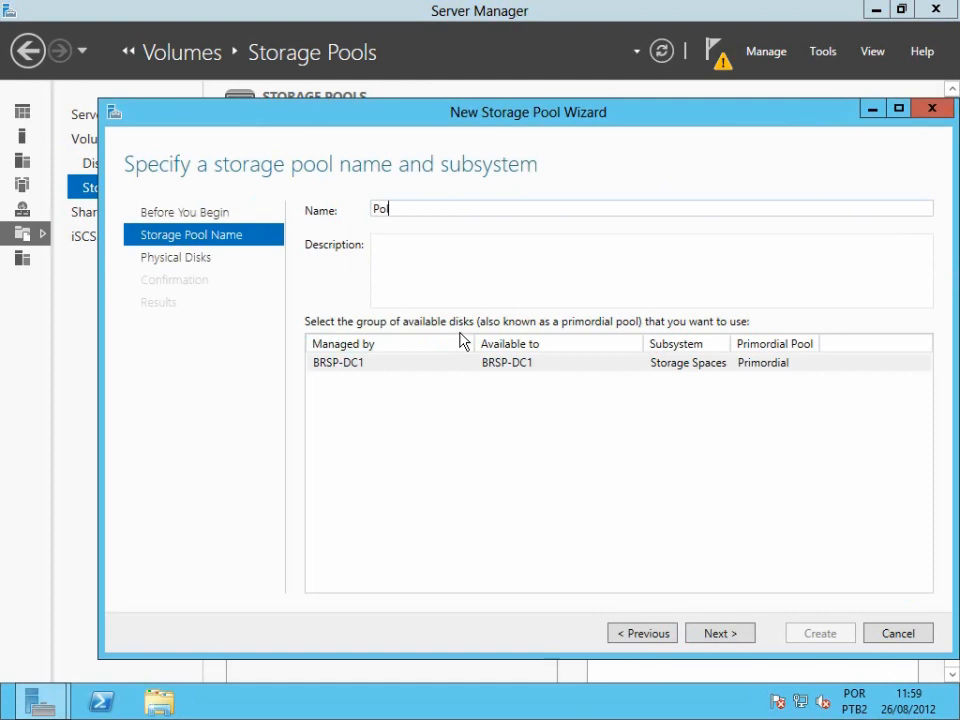
text(ol)
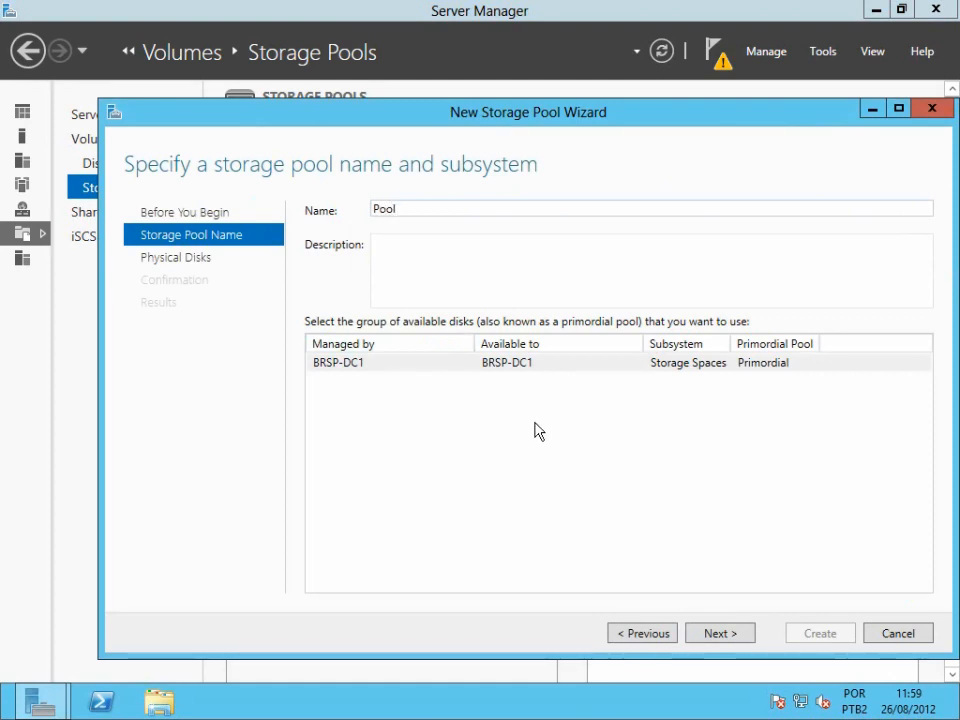
click(372, 364)
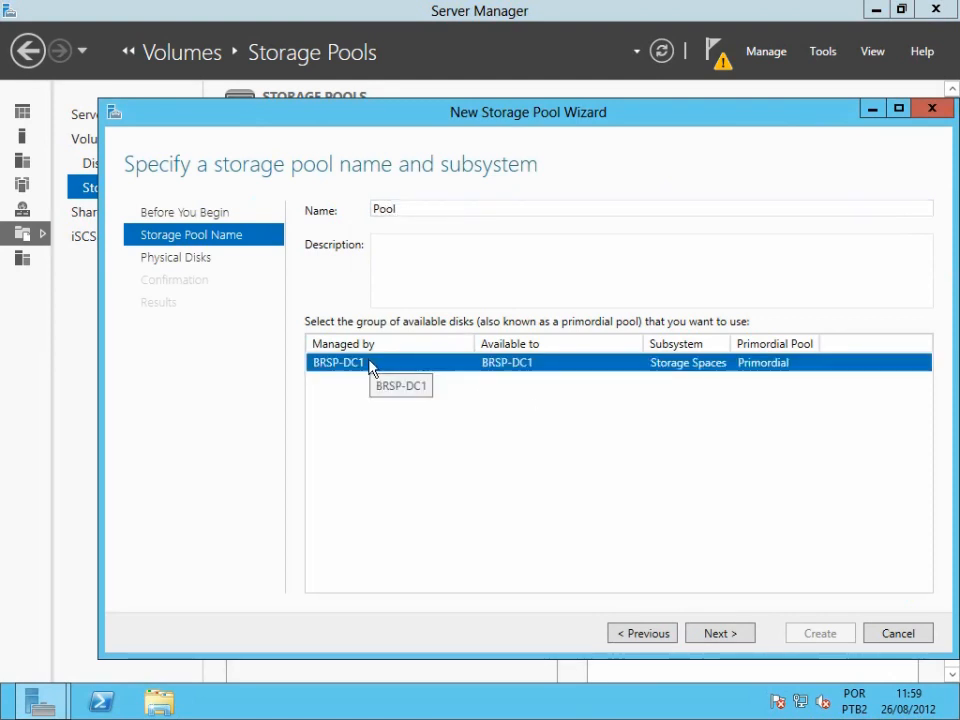
click(720, 636)
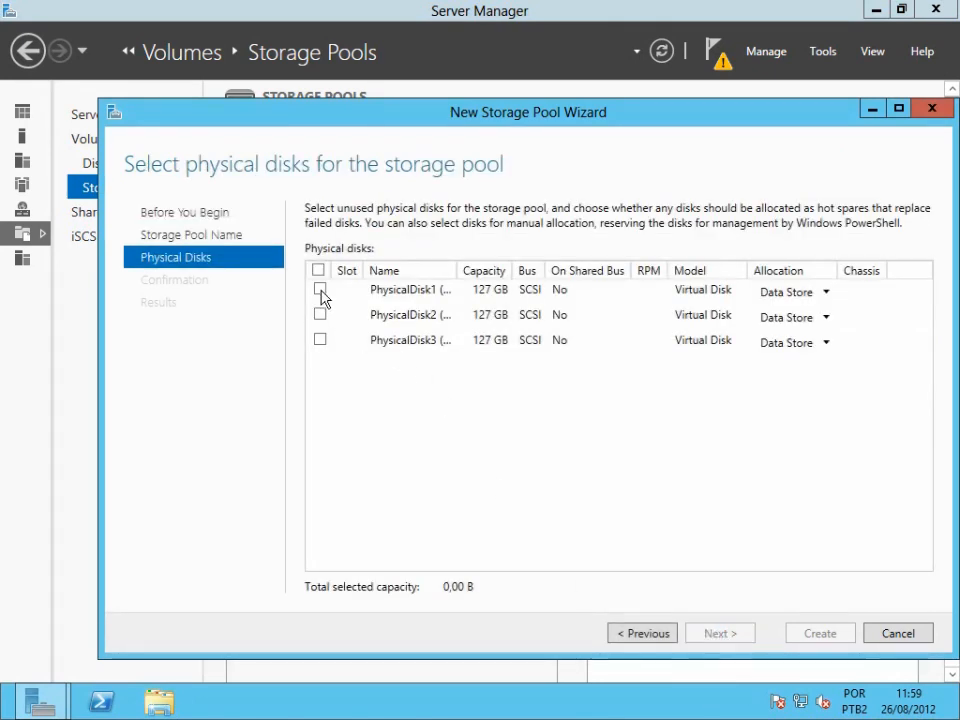
Select all three physical disks for the pool with Data Store allocation.
drag(457, 273, 502, 272)
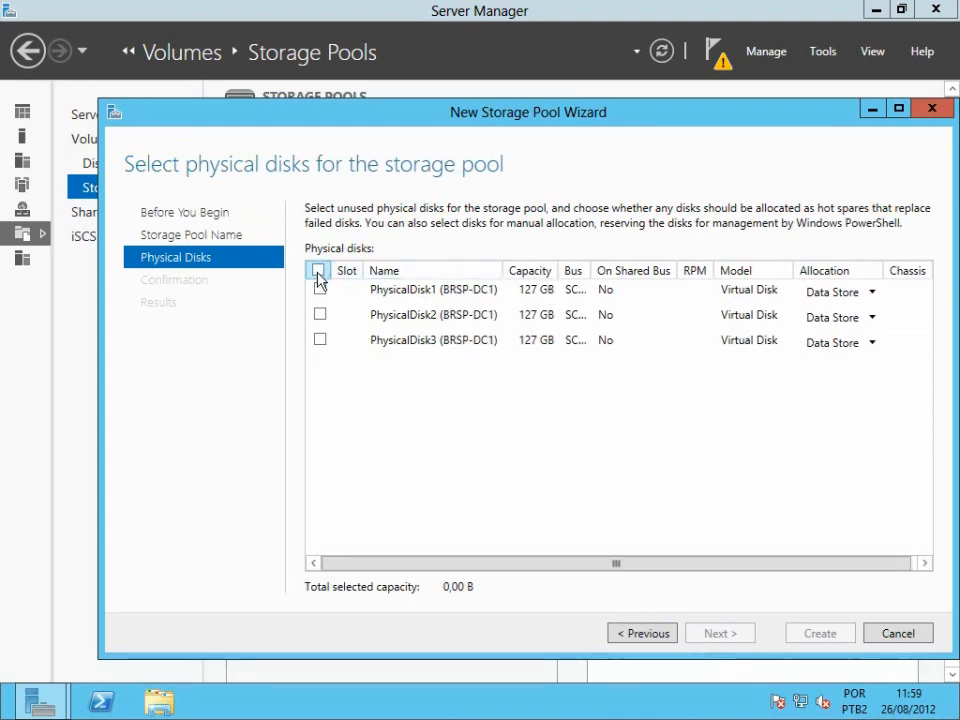
click(319, 273)
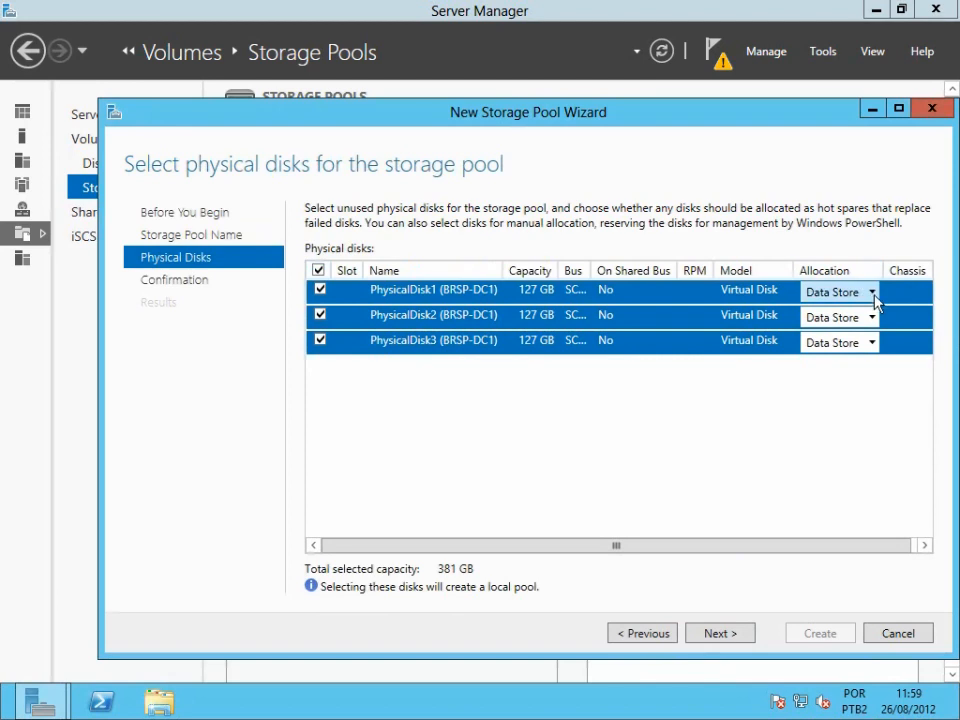
click(872, 293)
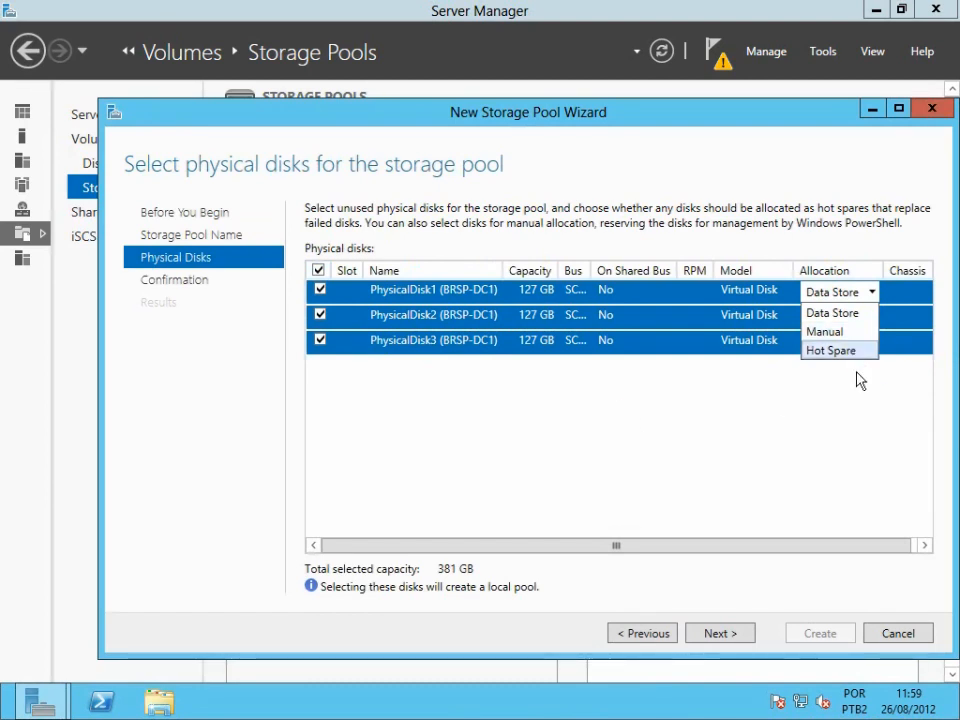
click(818, 313)
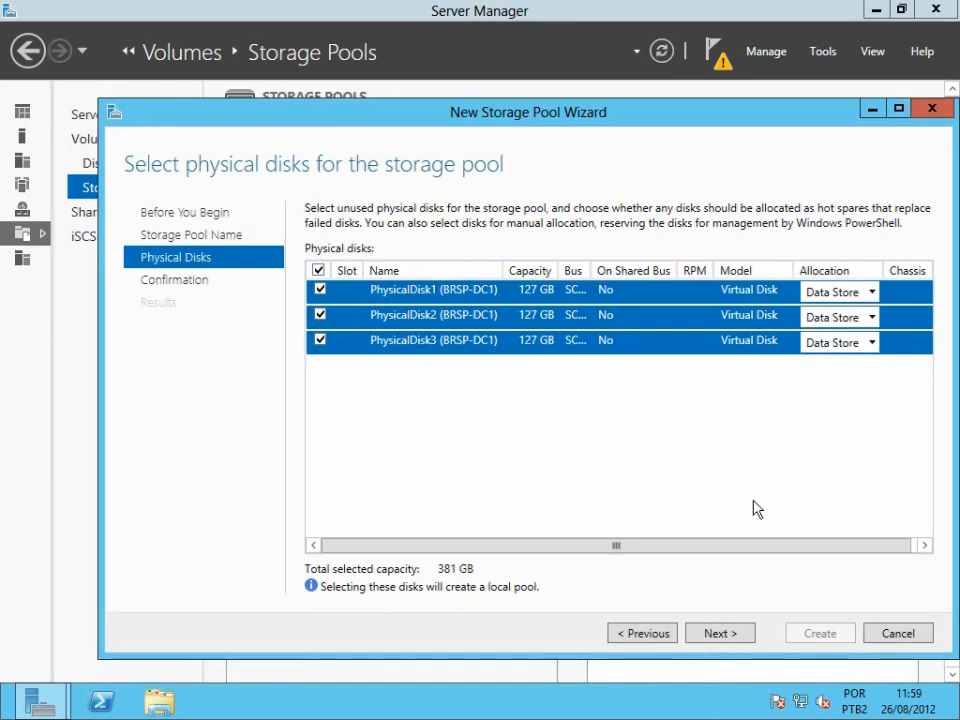
click(729, 641)
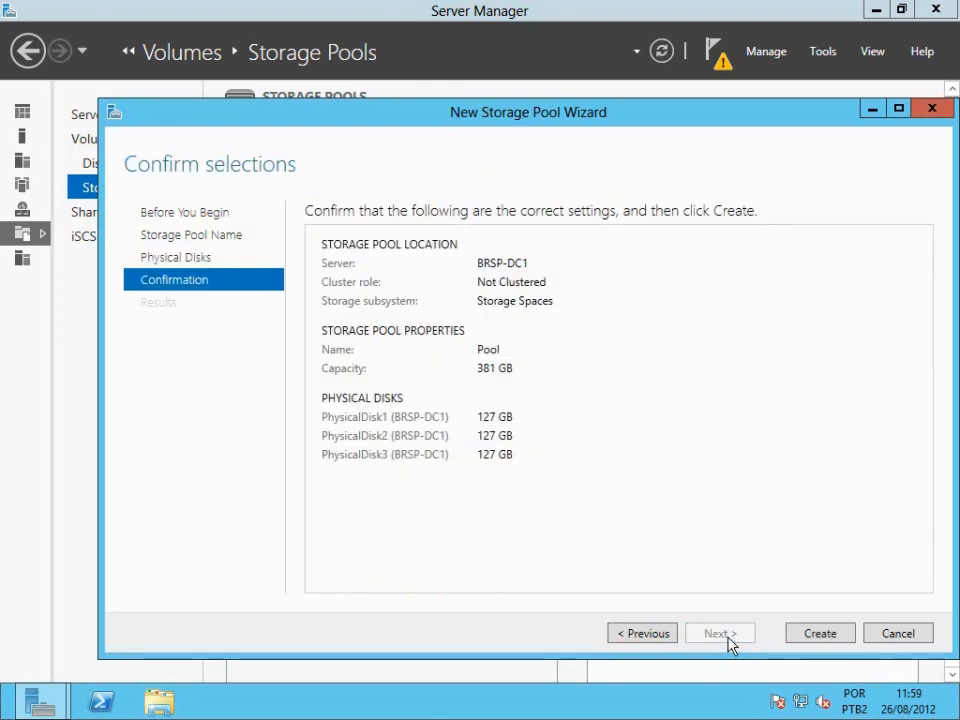
Create the storage pool, choosing to create a virtual disk when the wizard closes.
click(820, 636)
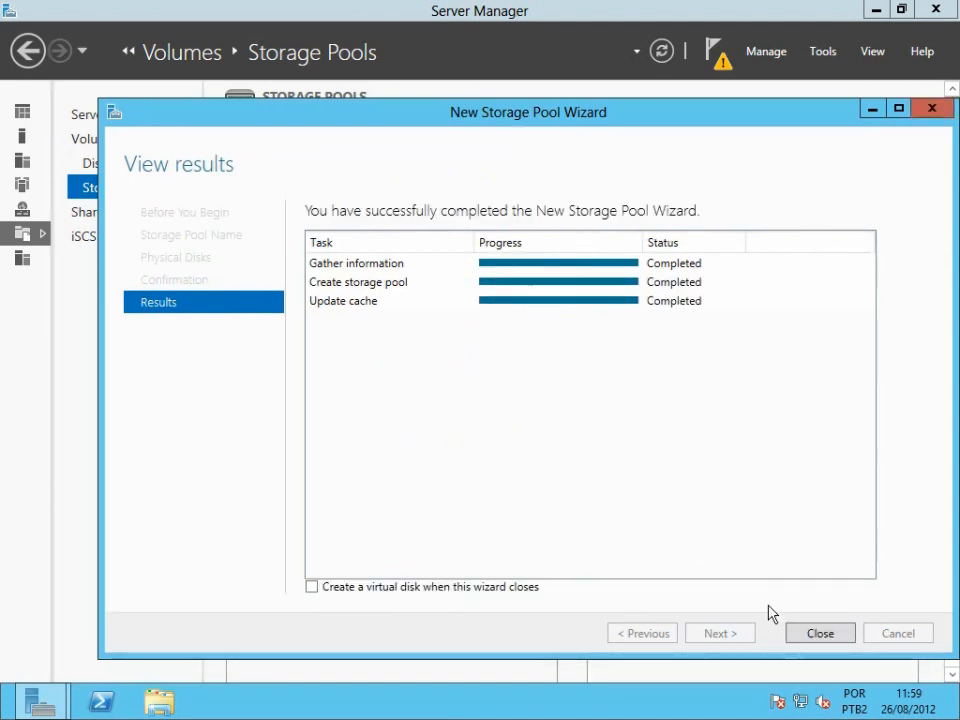
click(312, 587)
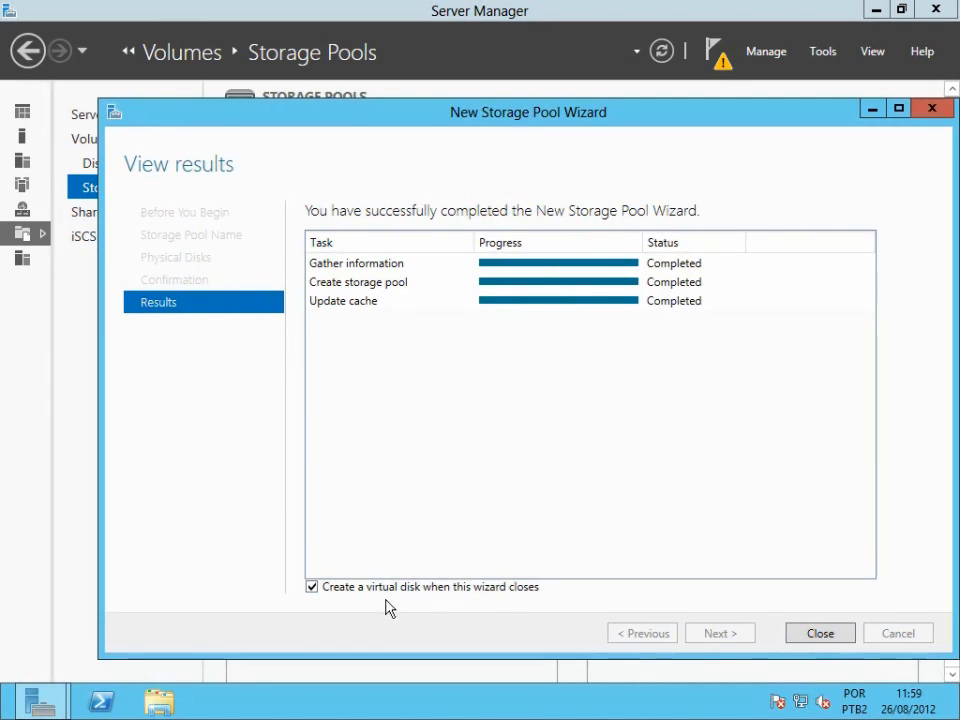
click(823, 634)
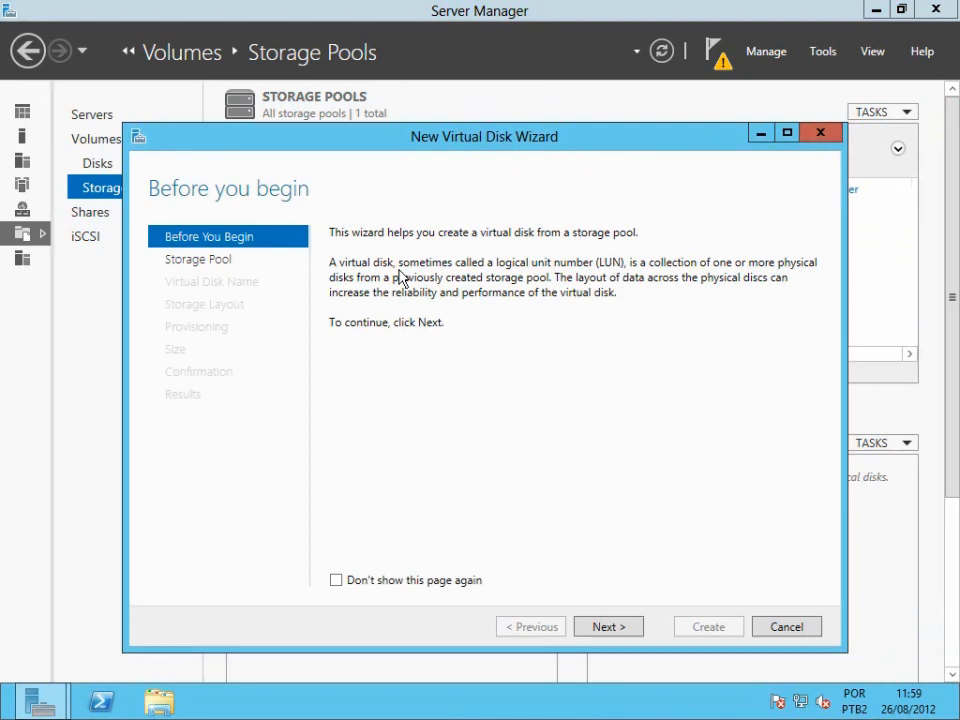
Choose Pool as the storage pool for the new virtual disk and name it VDisk.
click(609, 628)
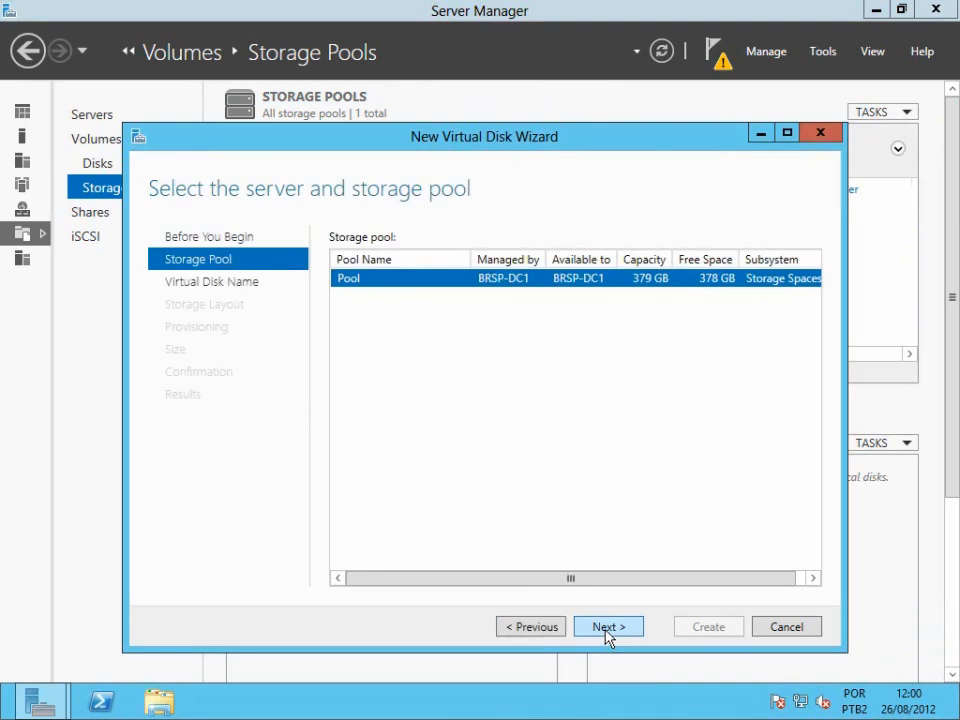
click(607, 634)
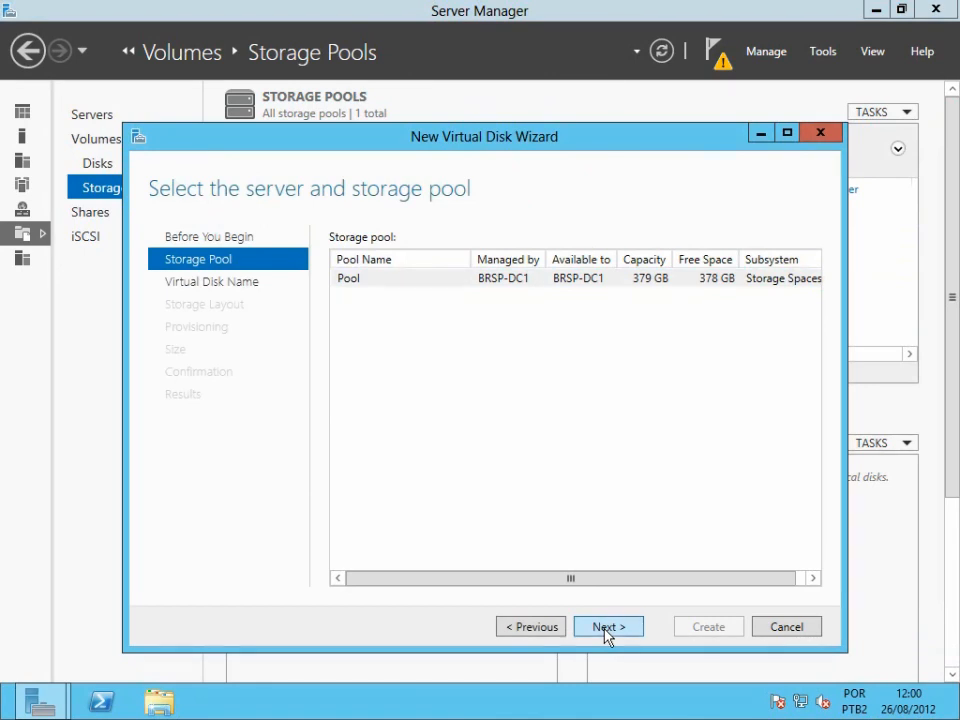
click(607, 627)
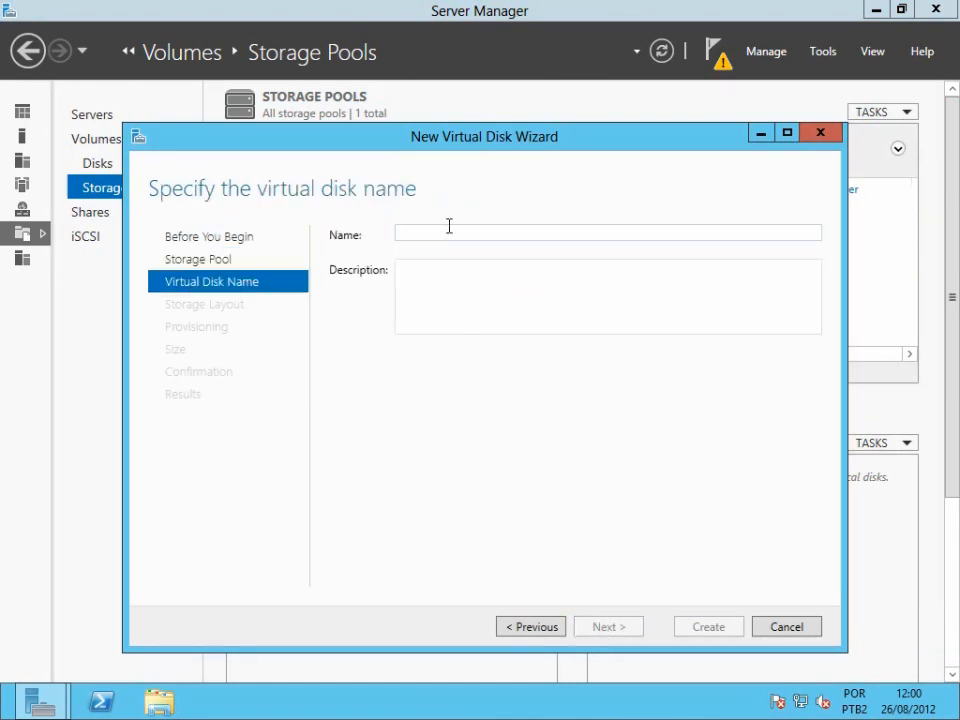
text(V)
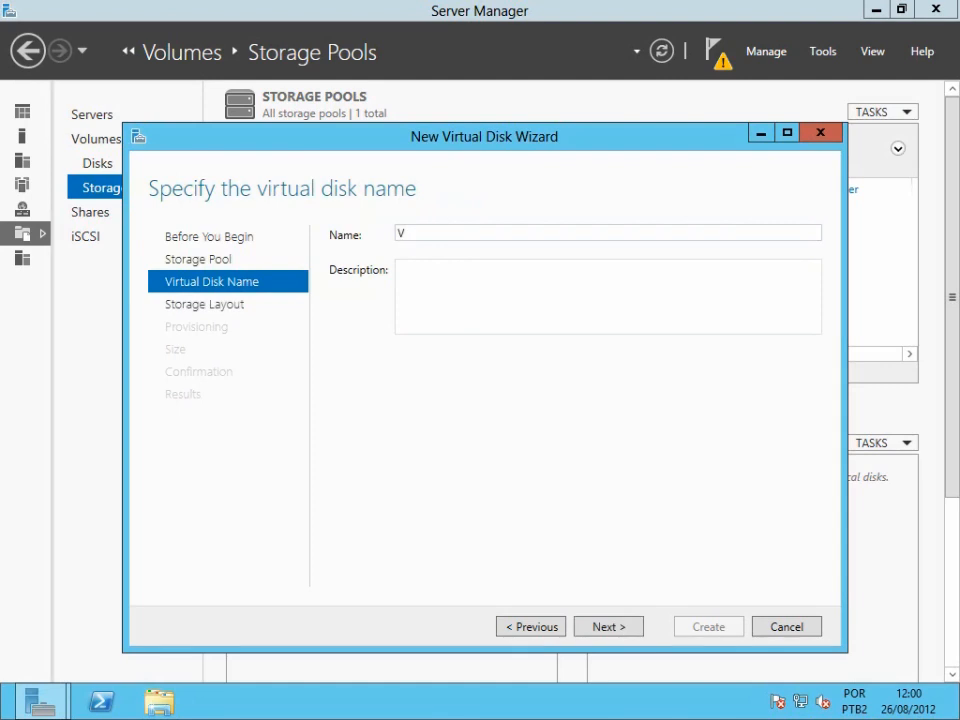
text(Disk)
click(606, 632)
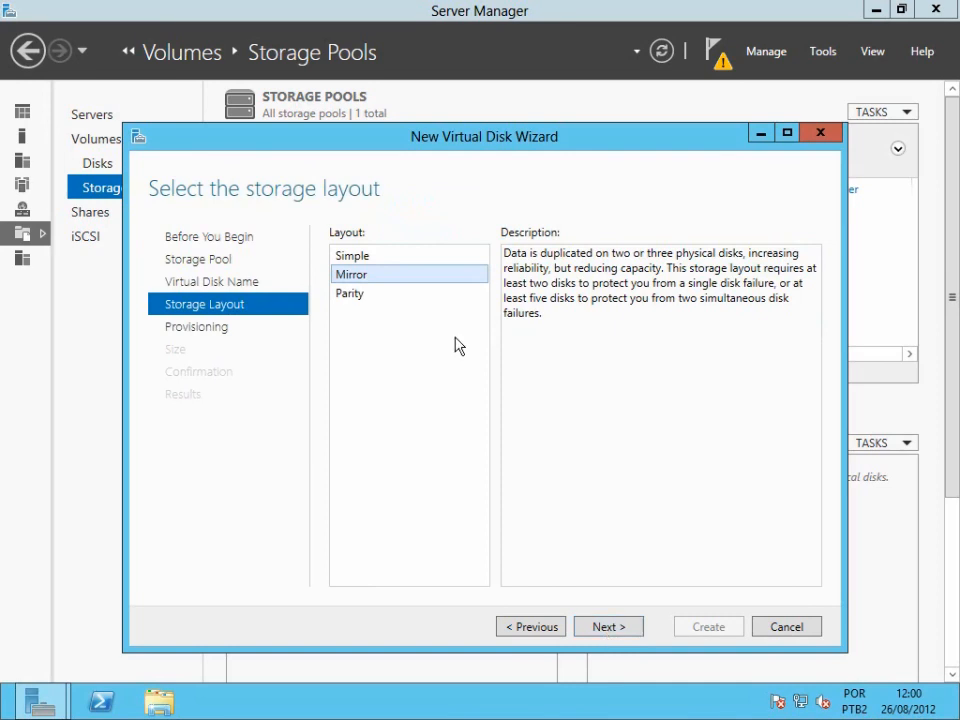
Compare the Simple, Mirror and Parity layouts and choose Simple for the virtual disk.
click(366, 258)
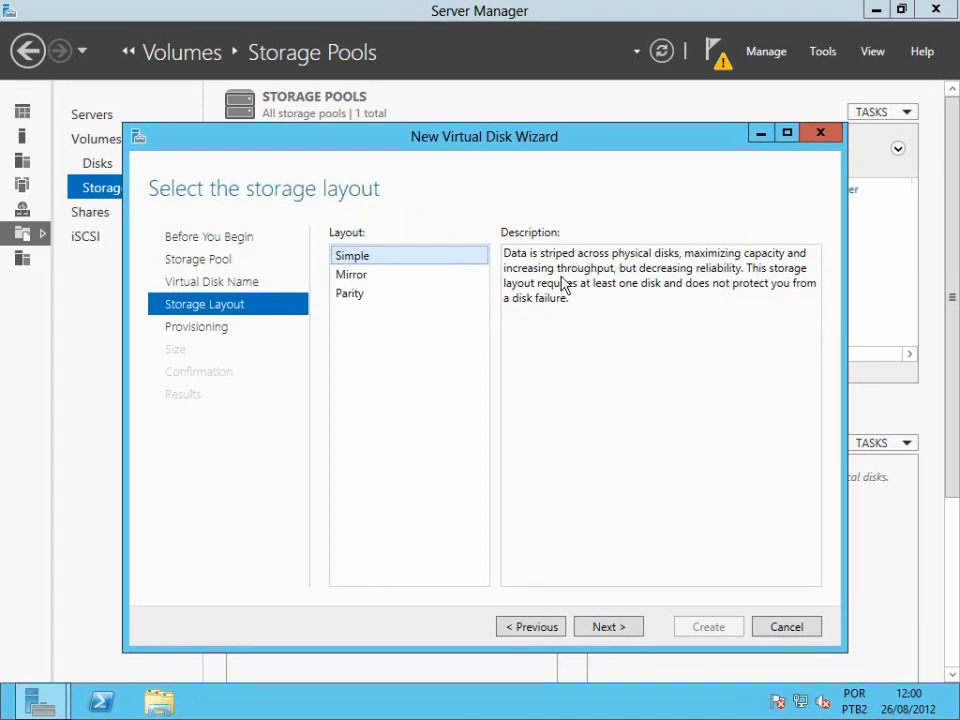
click(354, 278)
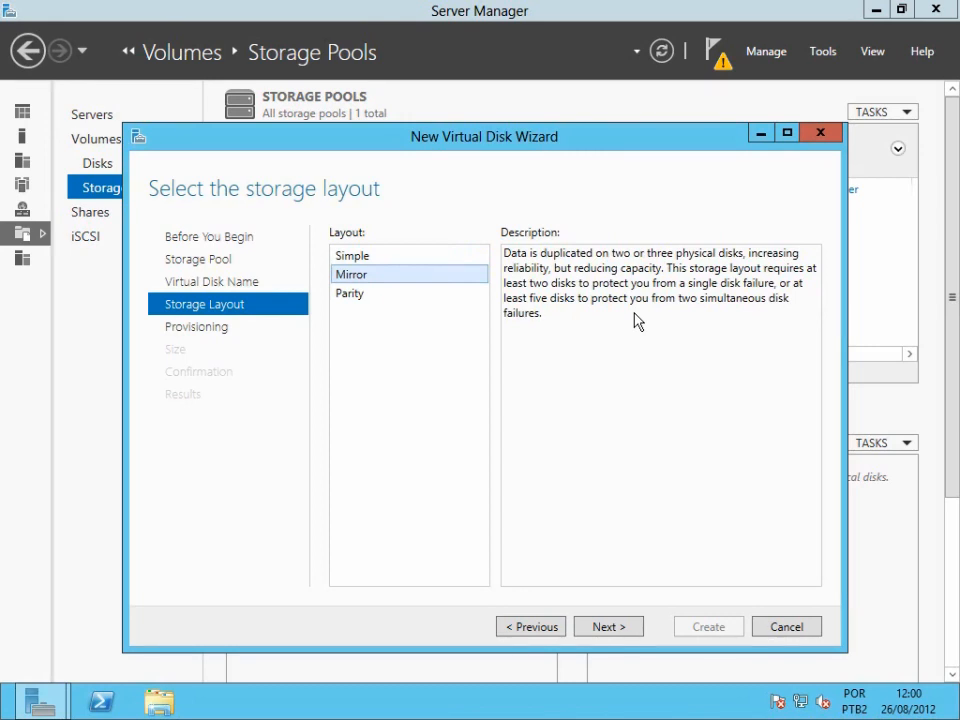
click(351, 295)
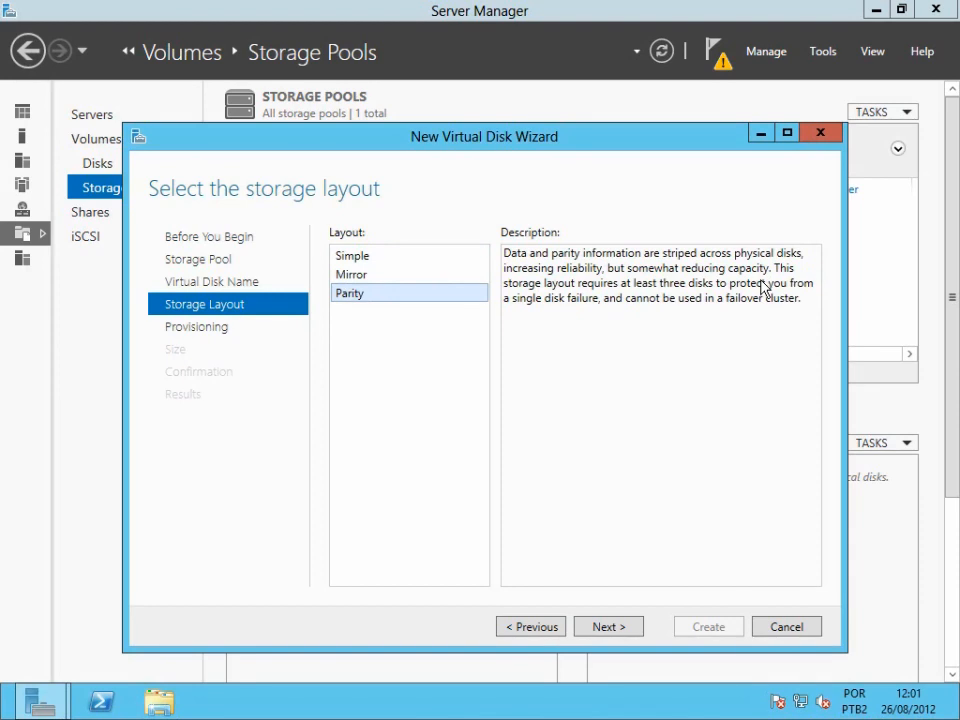
click(361, 263)
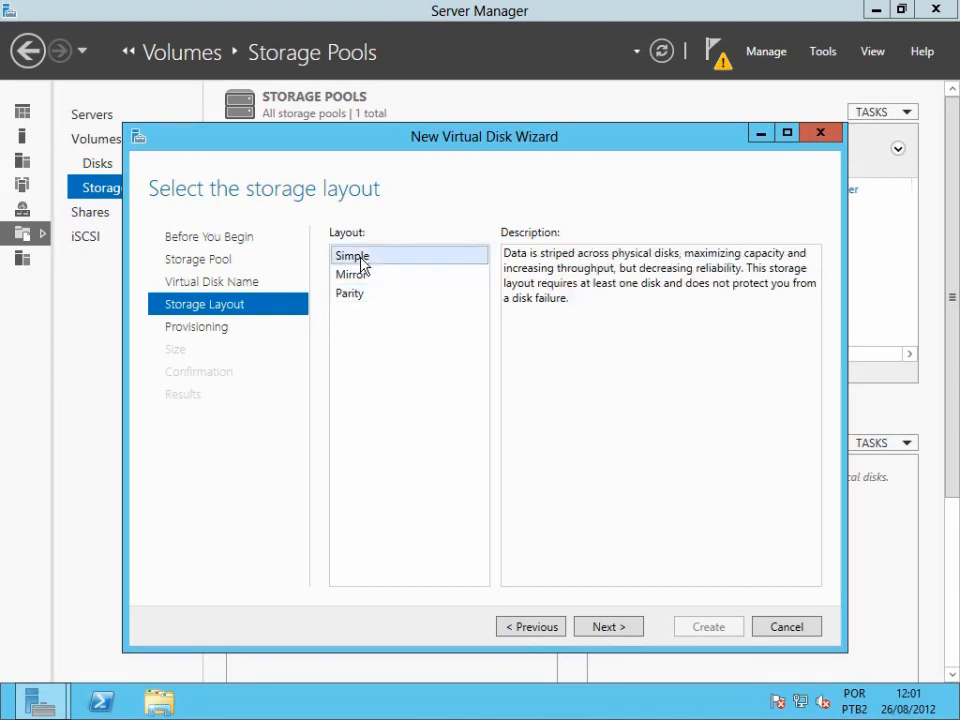
click(622, 632)
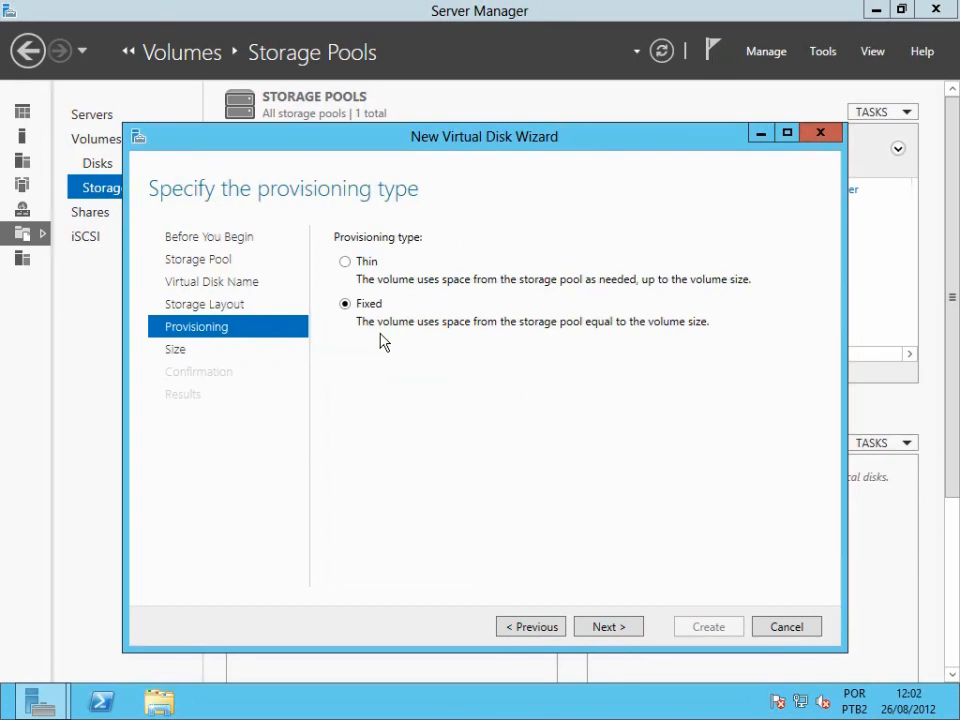
Choose Thin provisioning and set the virtual disk size to 500 GB.
click(364, 261)
click(626, 630)
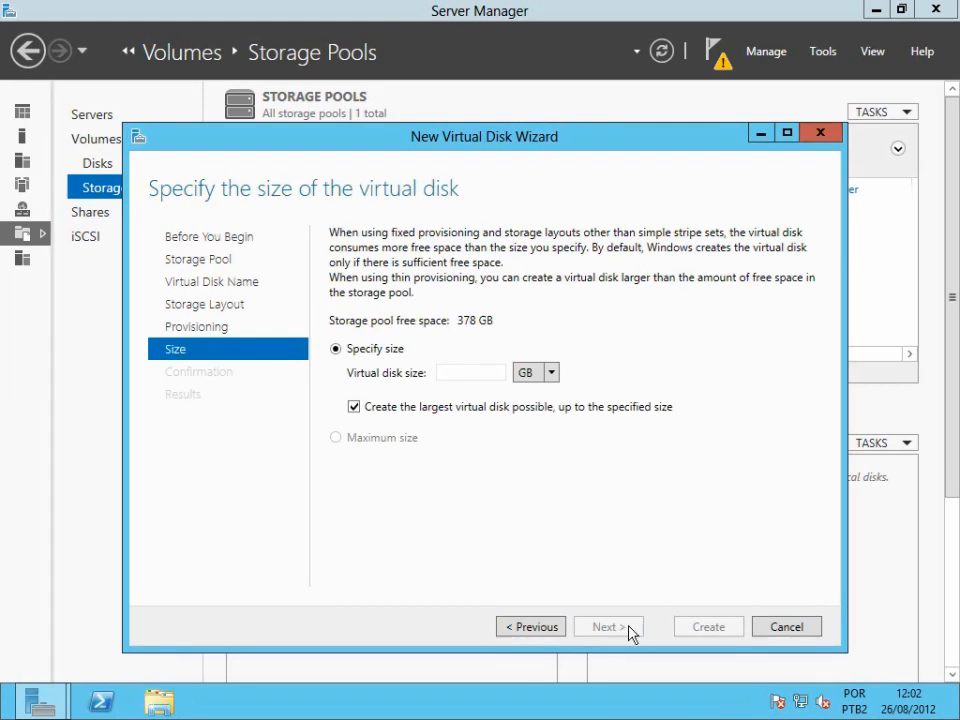
click(481, 372)
text(500)
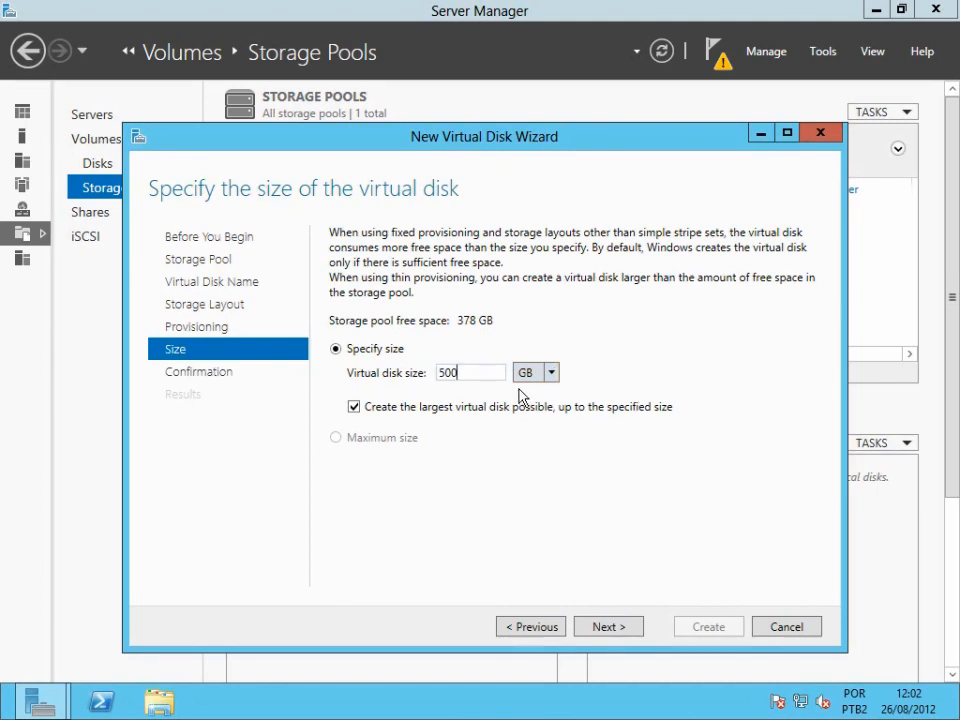
click(609, 628)
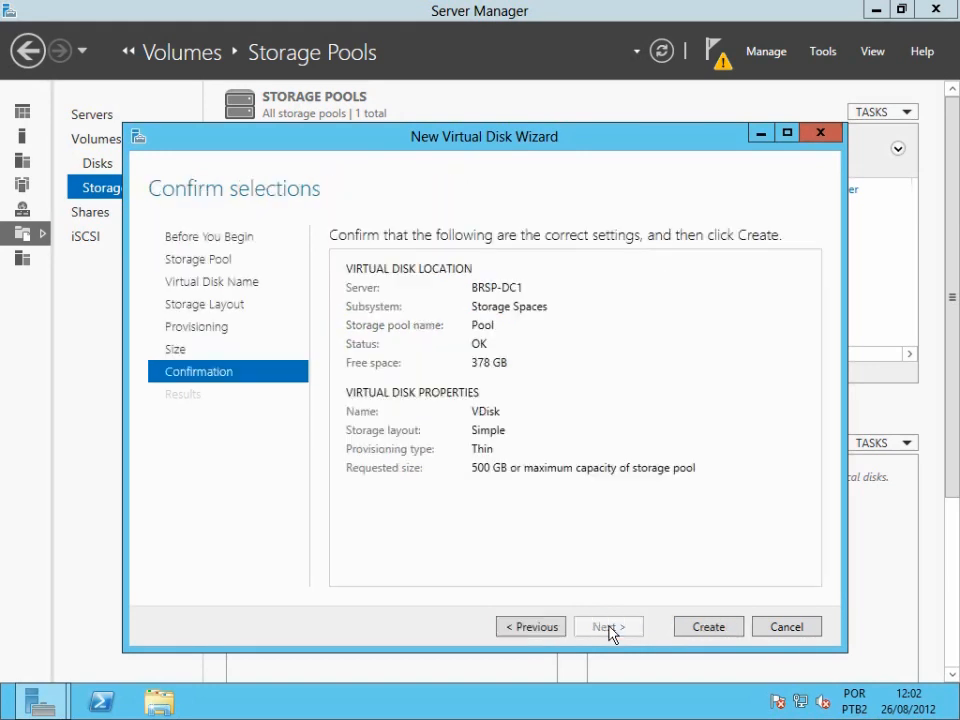
Create the virtual disk, keeping the option to create a volume when the wizard closes.
click(737, 636)
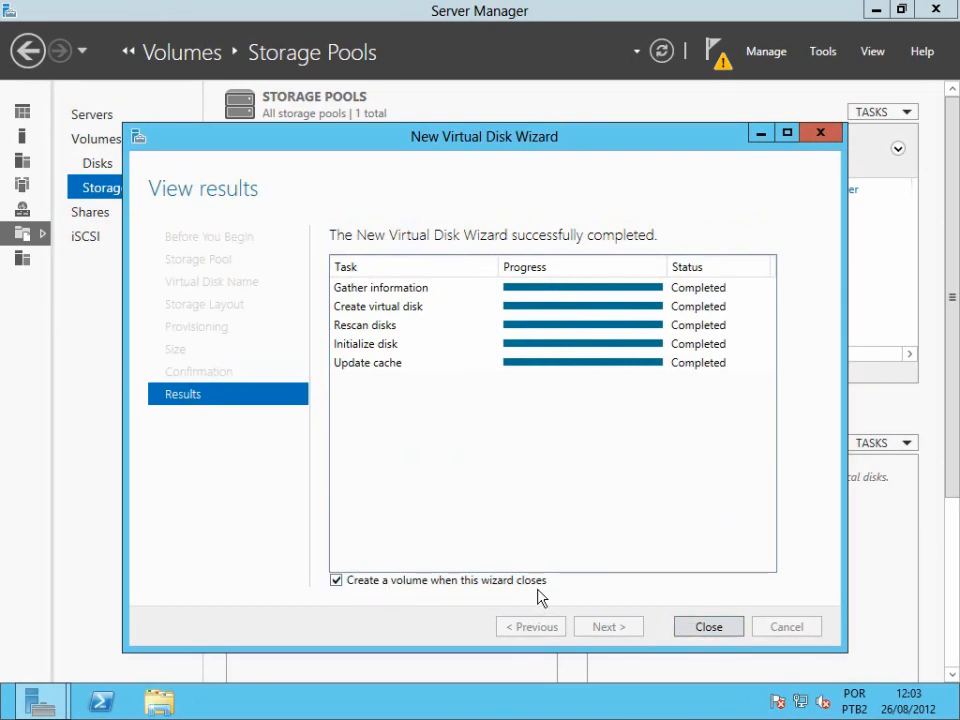
click(709, 627)
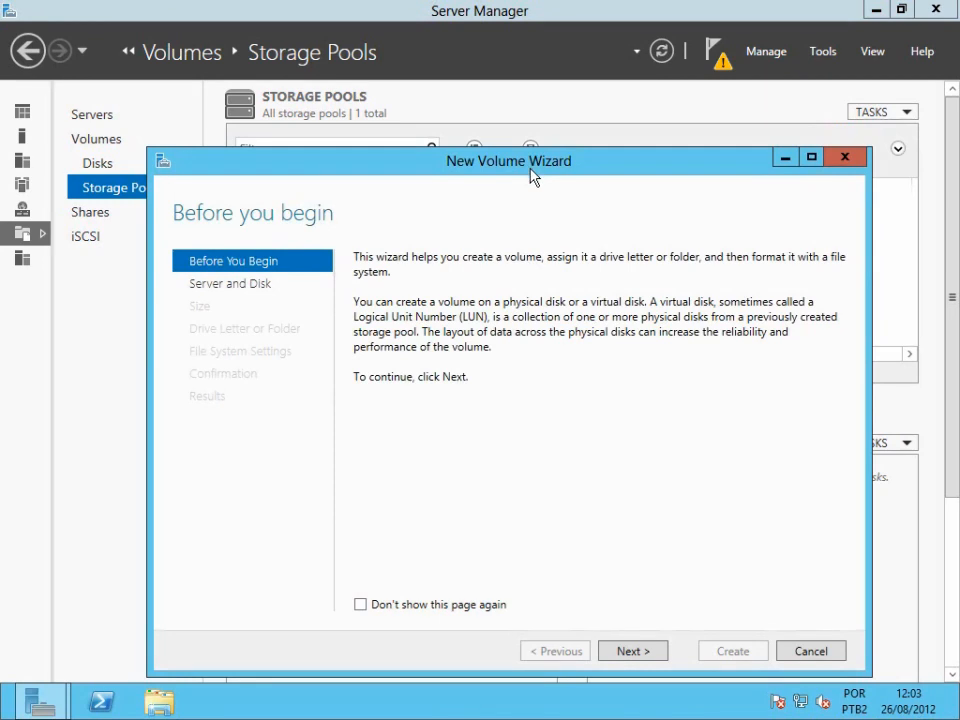
Start the New Volume wizard and select Disk 4 (VDisk) on server BRSP-DC1.
click(633, 652)
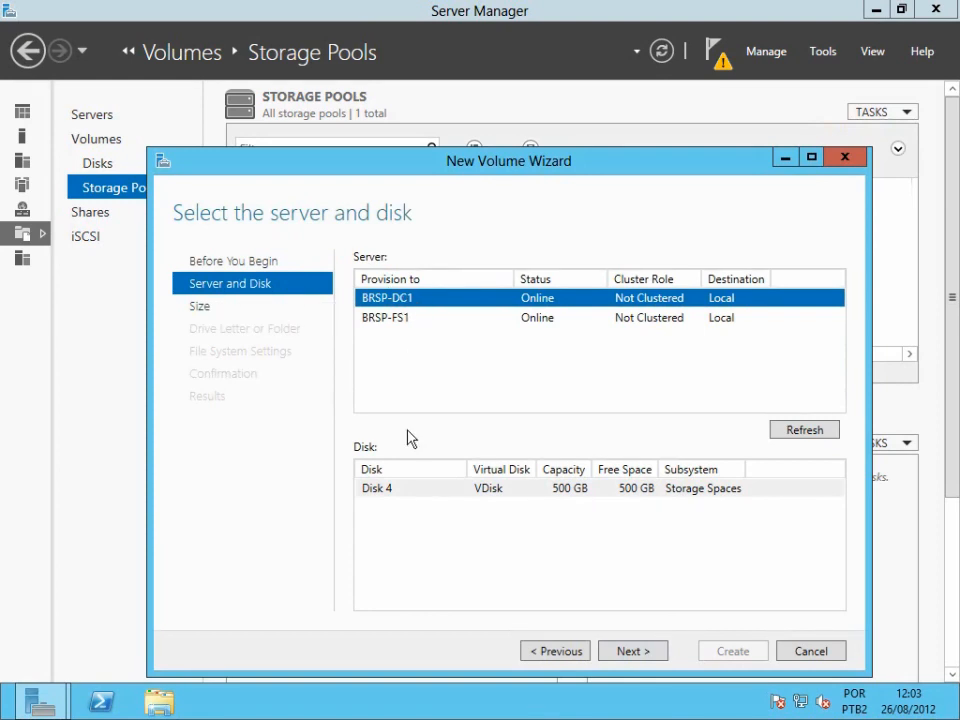
click(384, 492)
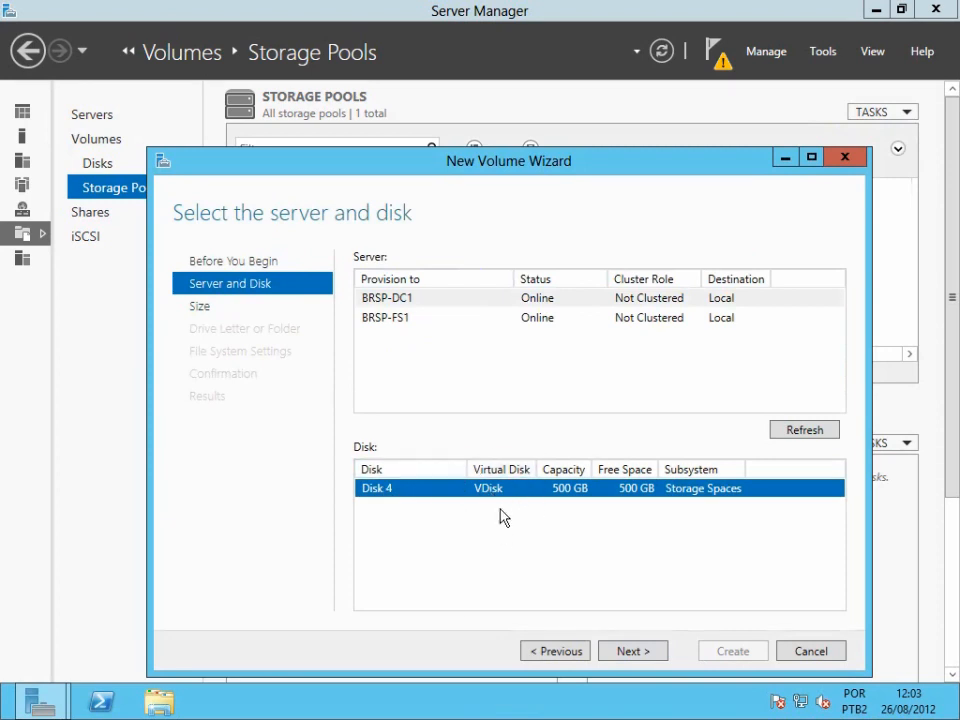
click(645, 652)
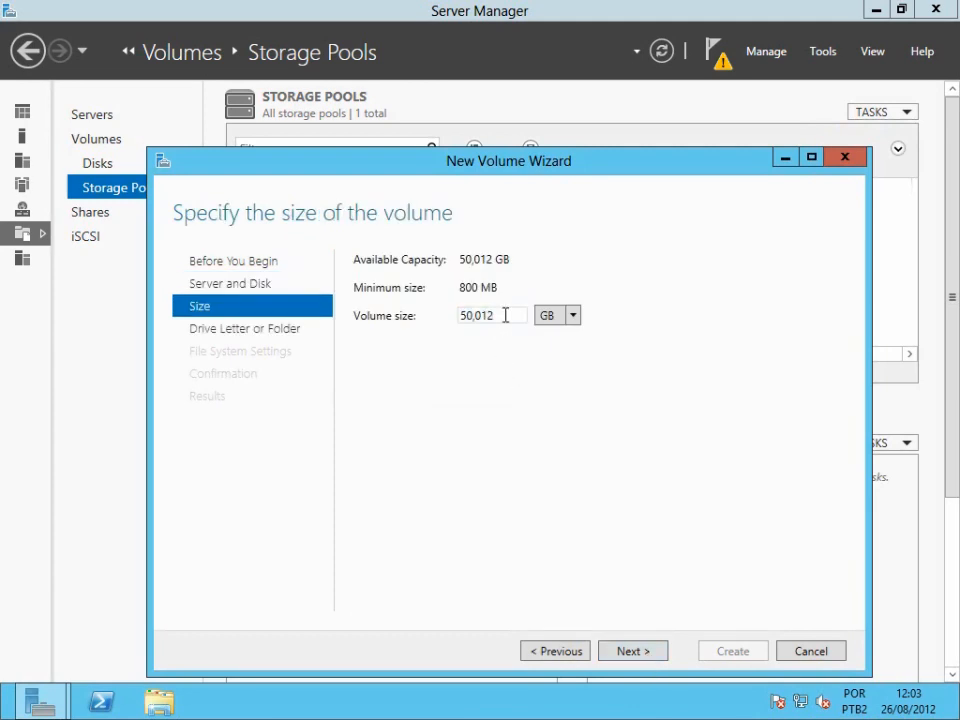
Set the volume size to 2 GB and keep drive letter E for the new volume.
drag(505, 315, 431, 321)
text(2)
click(656, 653)
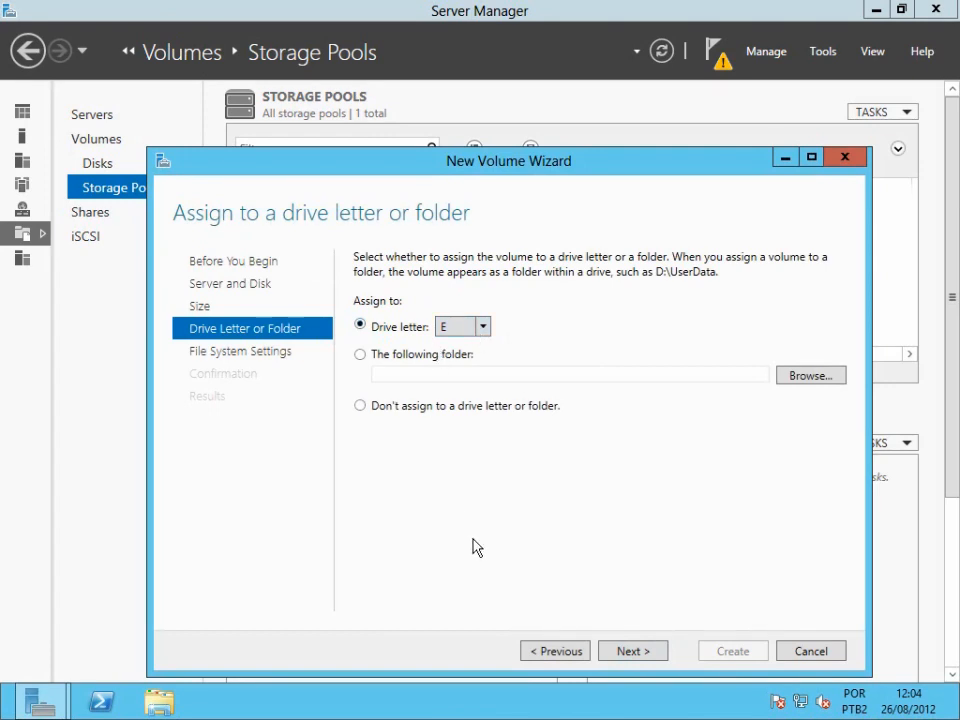
click(634, 651)
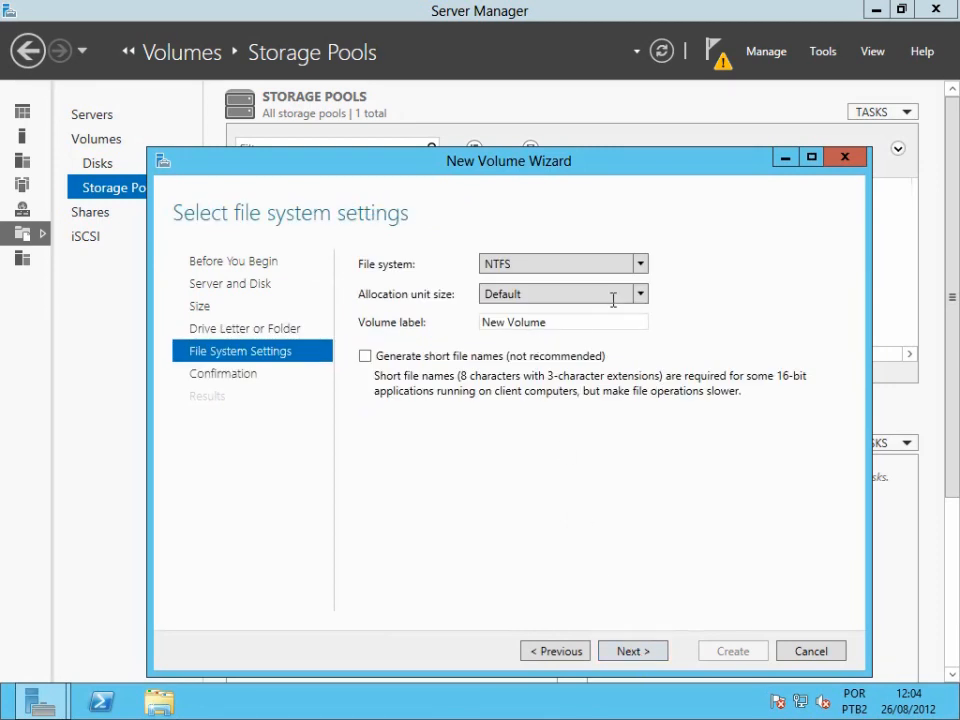
Choose the ReFS file system with a 64K allocation unit size.
click(640, 264)
click(638, 280)
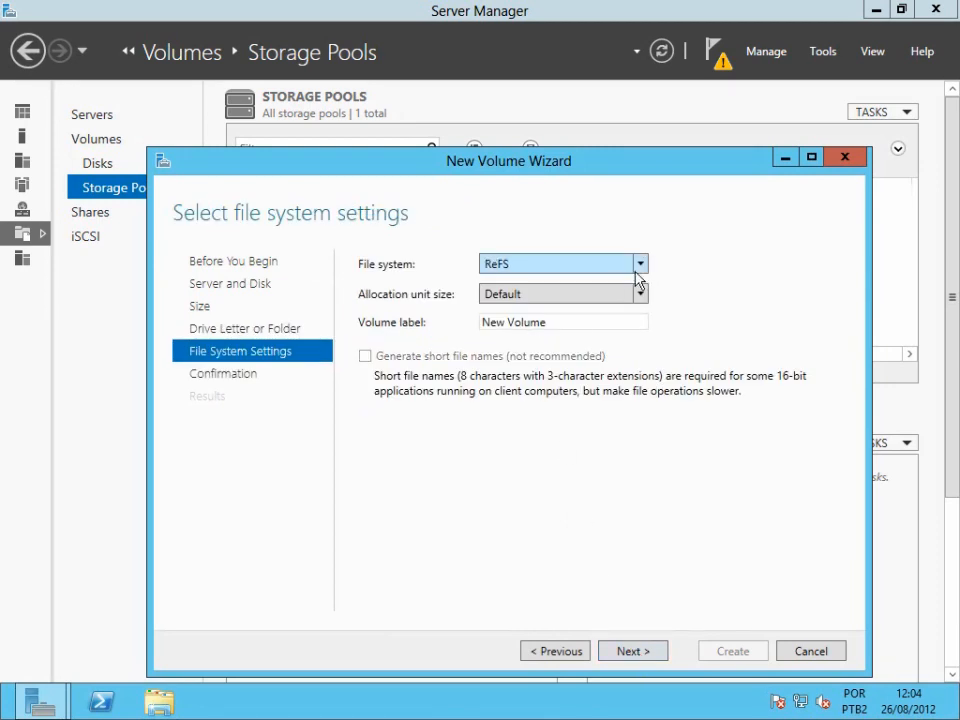
click(638, 293)
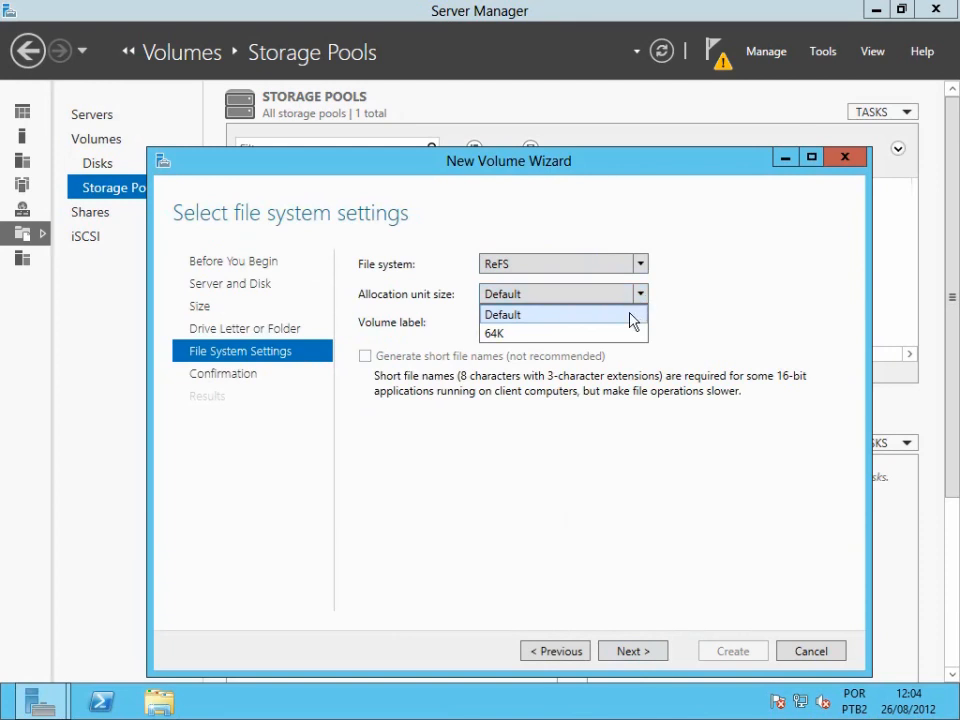
click(624, 333)
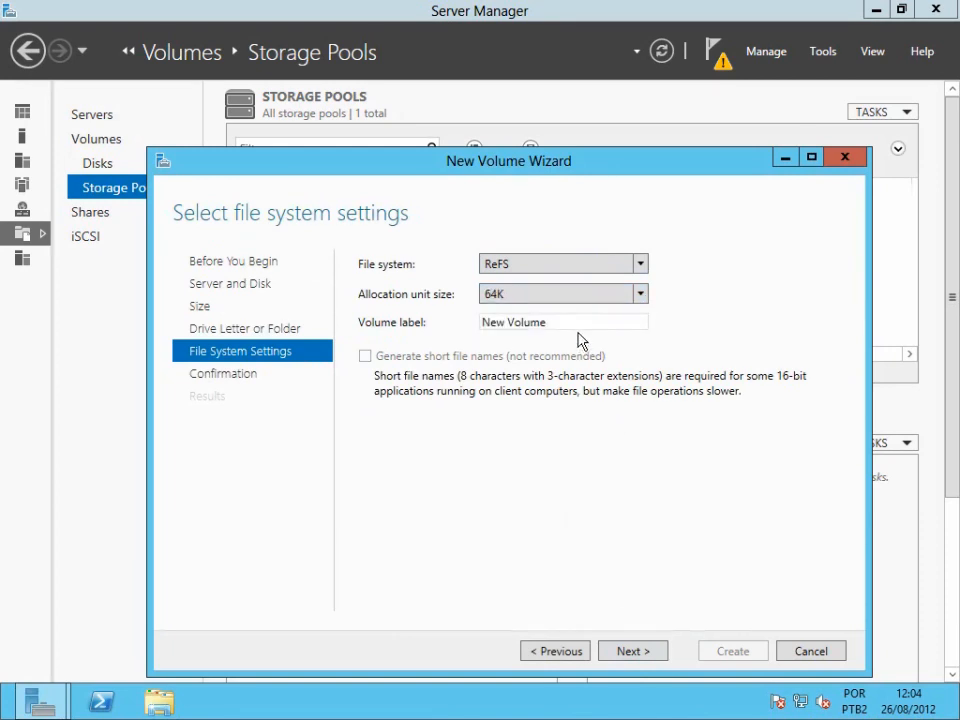
Label the volume VolumeReFS, create it and close the wizard.
key(Tab)
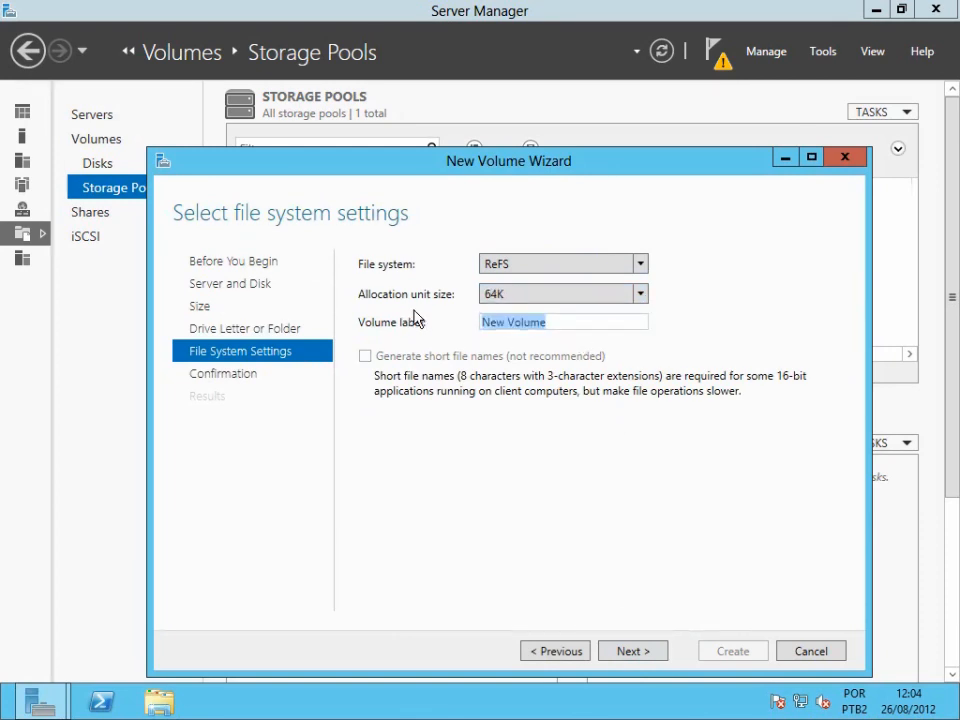
text(VolumeReFS)
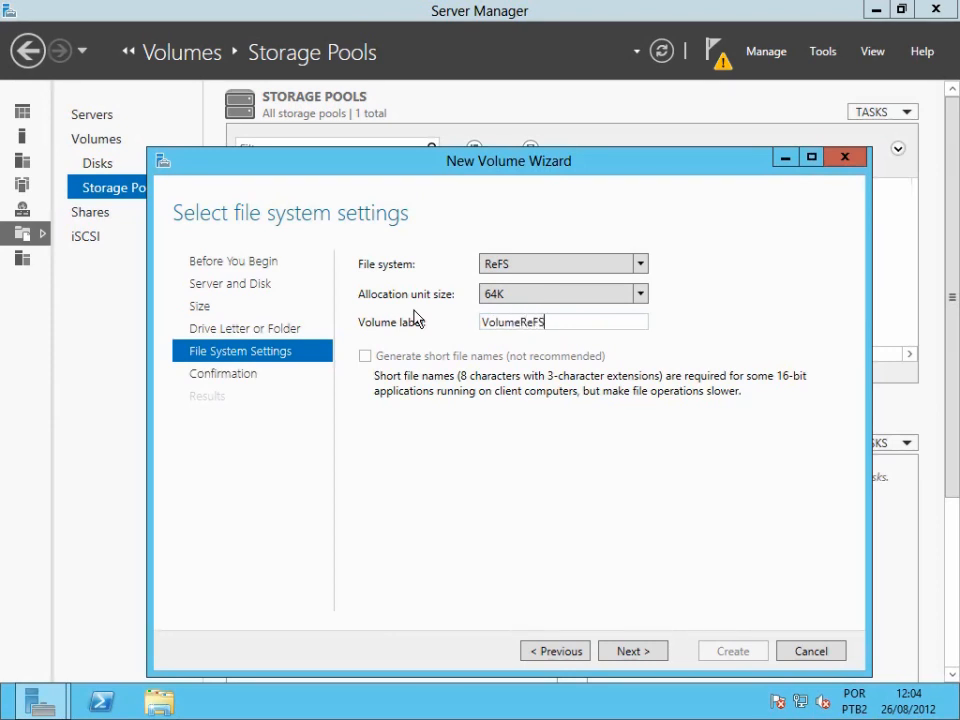
click(632, 655)
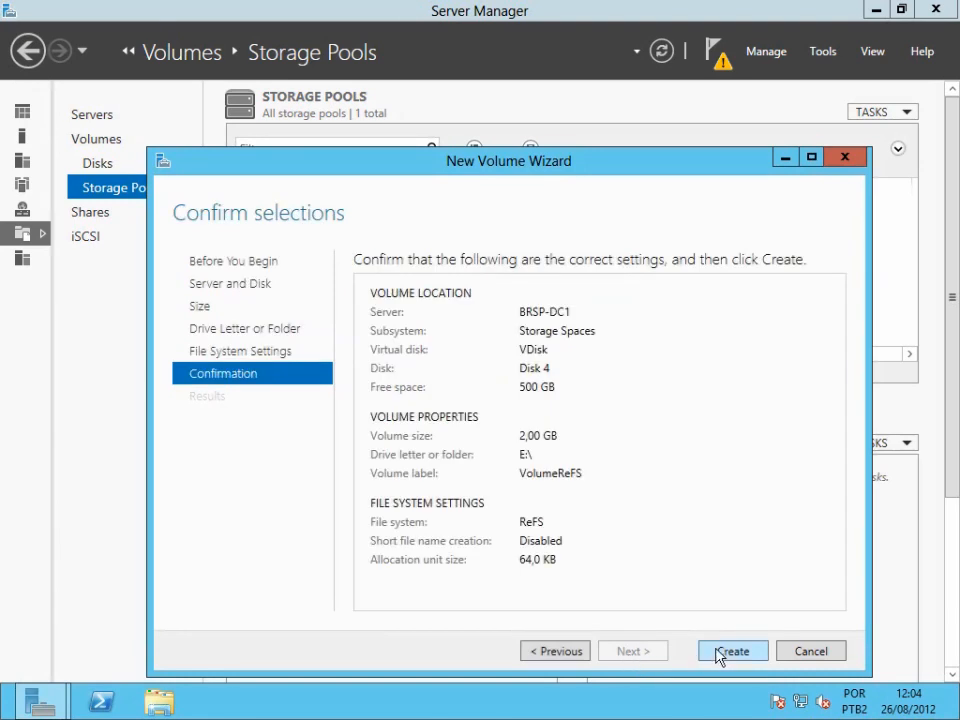
click(729, 652)
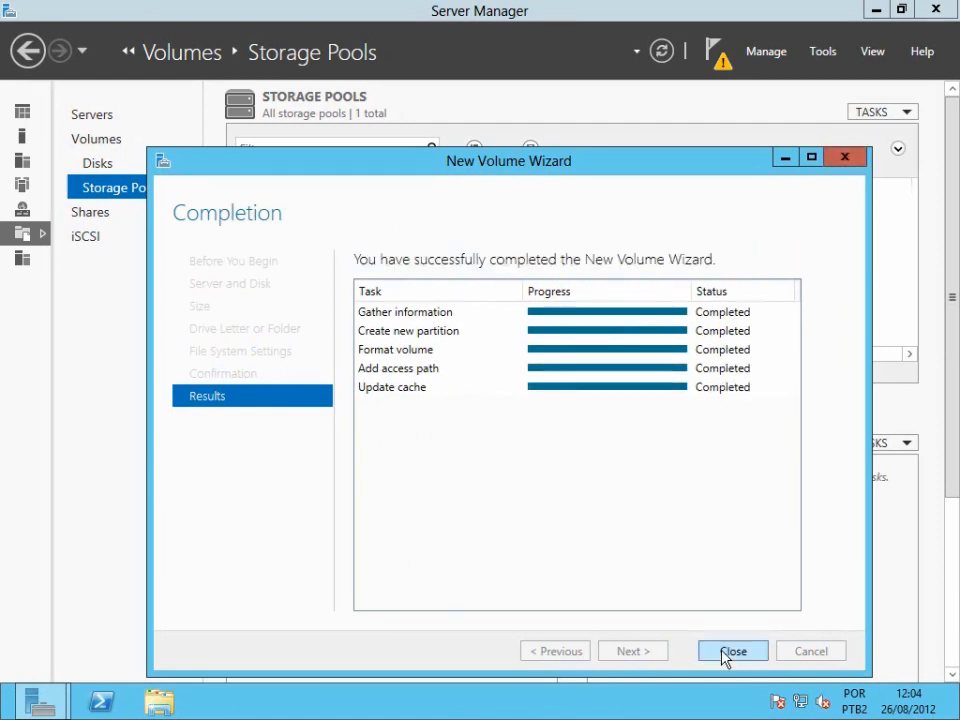
click(732, 651)
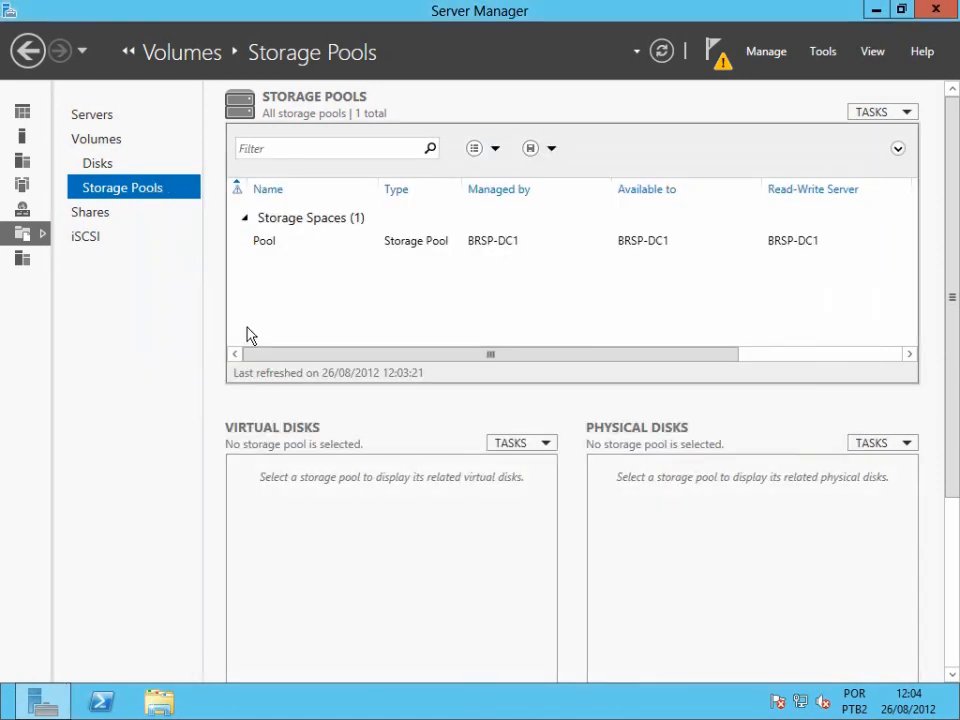
Open the Volumes list and select the new E: volume to inspect its details.
click(101, 146)
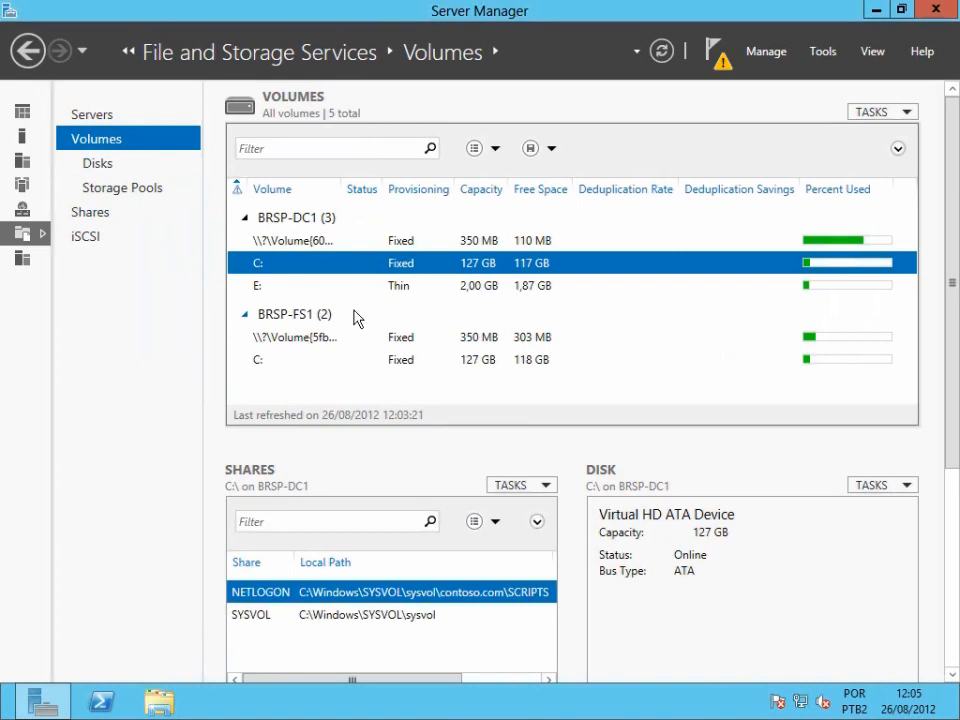
click(374, 287)
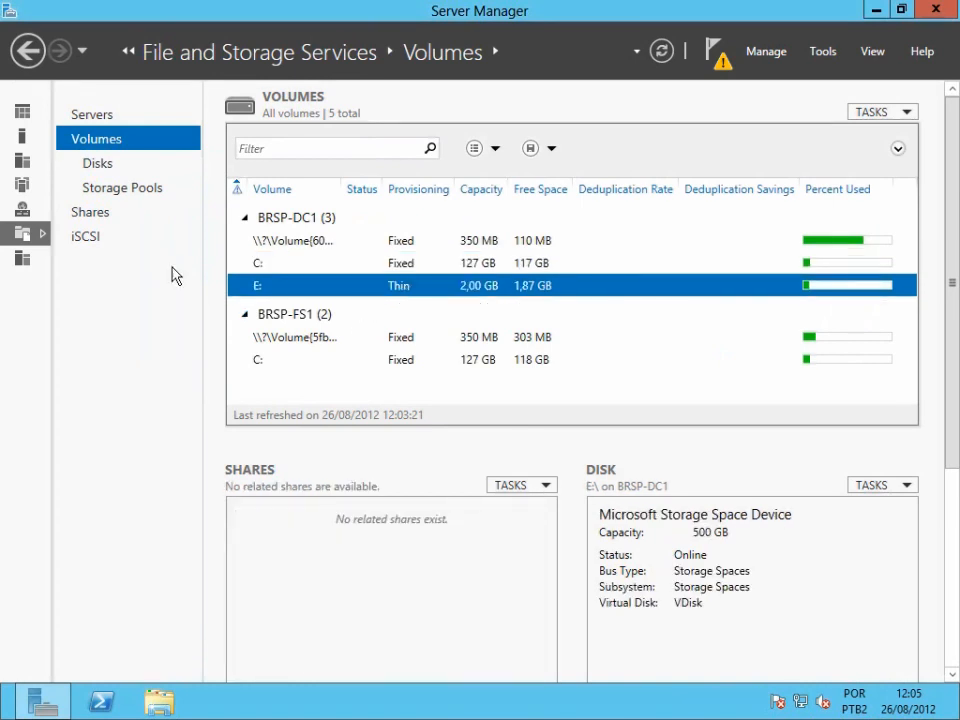